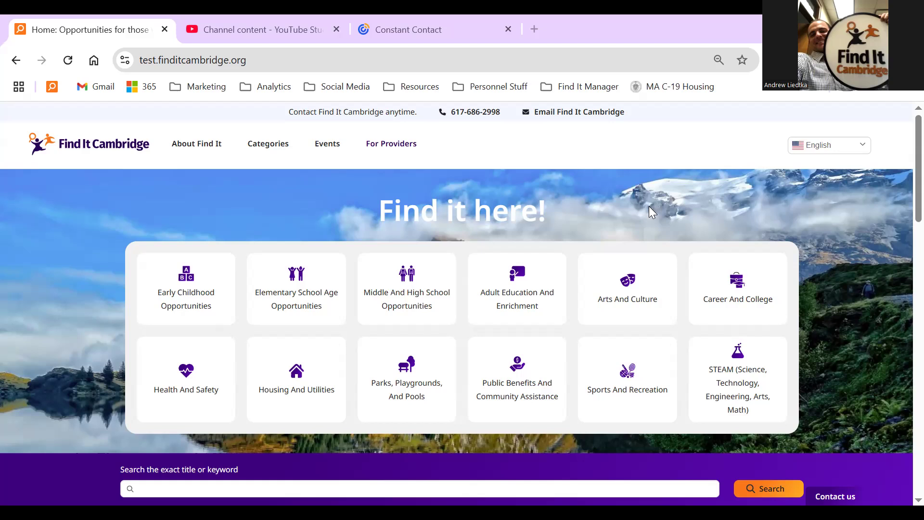
Scroll to the site footer and open the Provider Login page.
scroll(835, 308, down, 10)
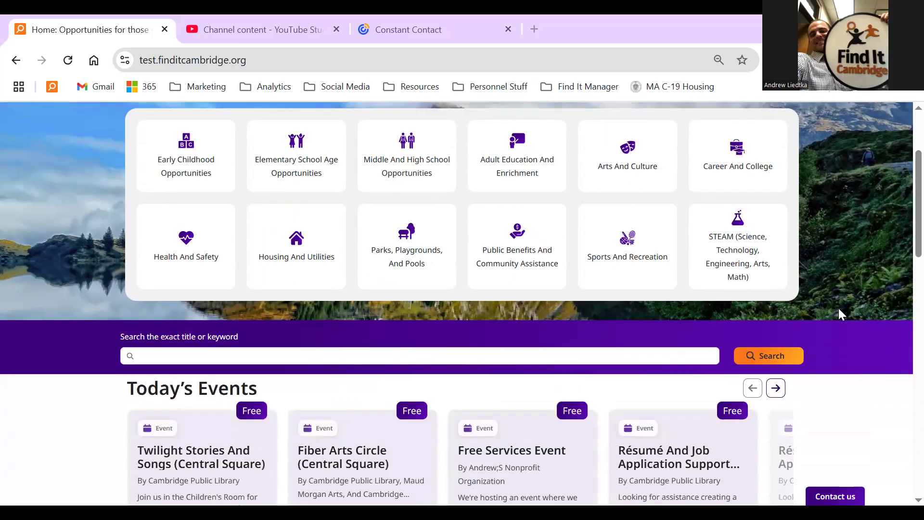
scroll(841, 314, down, 5)
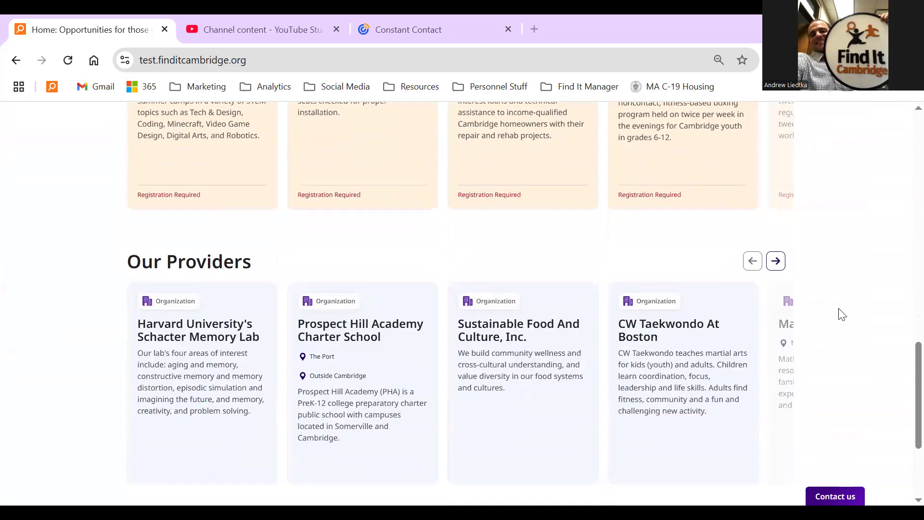
scroll(842, 313, down, 3)
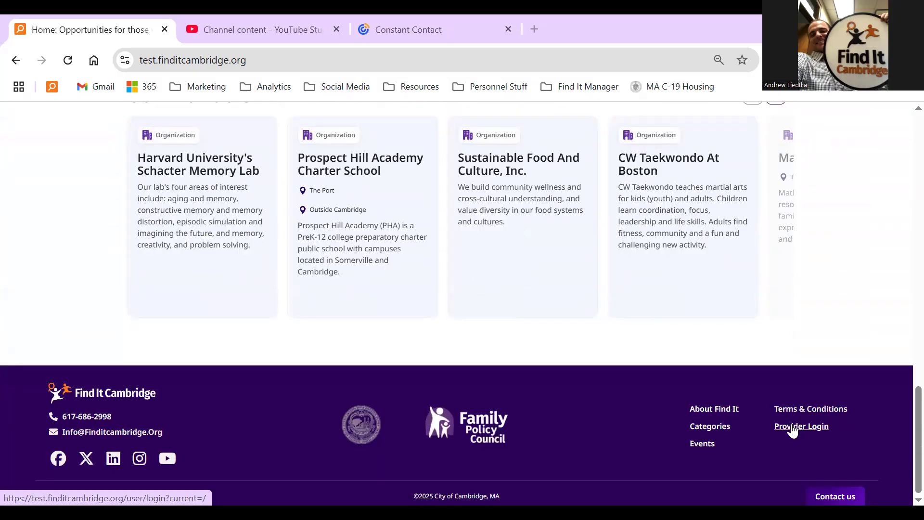
click(793, 430)
Sign in with the saved nonprofit provider account, re-entering its password.
click(461, 296)
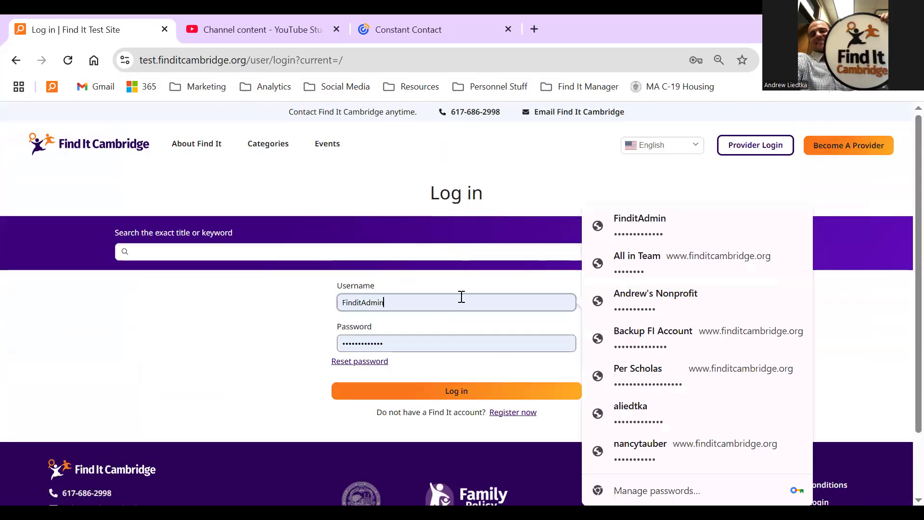
click(626, 312)
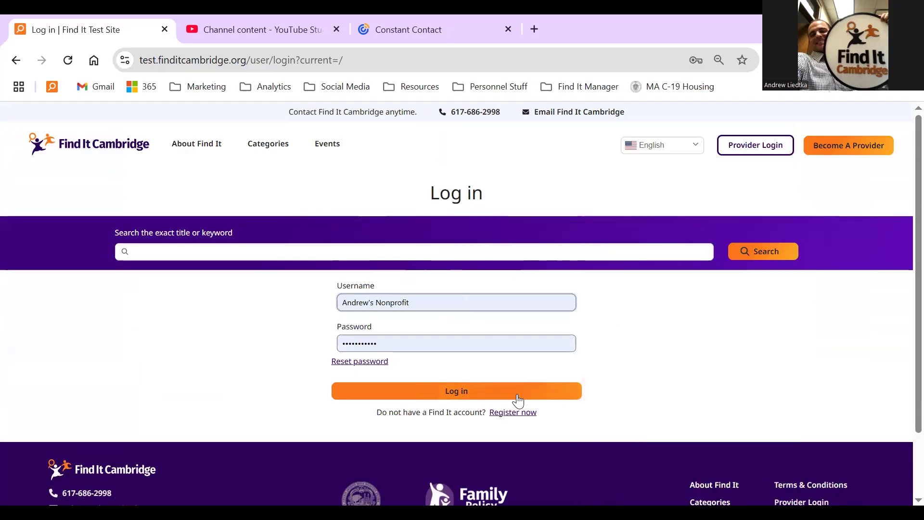
double_click(435, 343)
key(BackSpace)
text(*********)
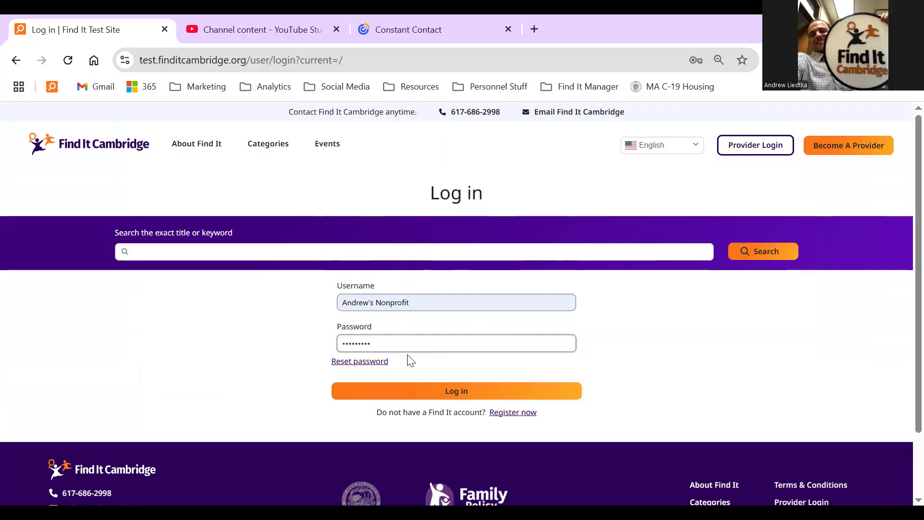
click(412, 393)
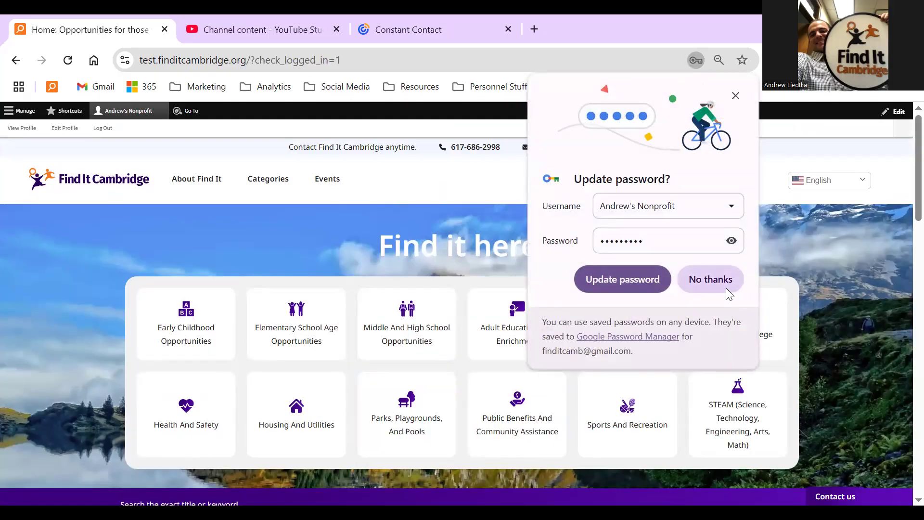
Dismiss the password-update prompt, open Manage > Opportunities, and open the Free Services Event.
click(670, 278)
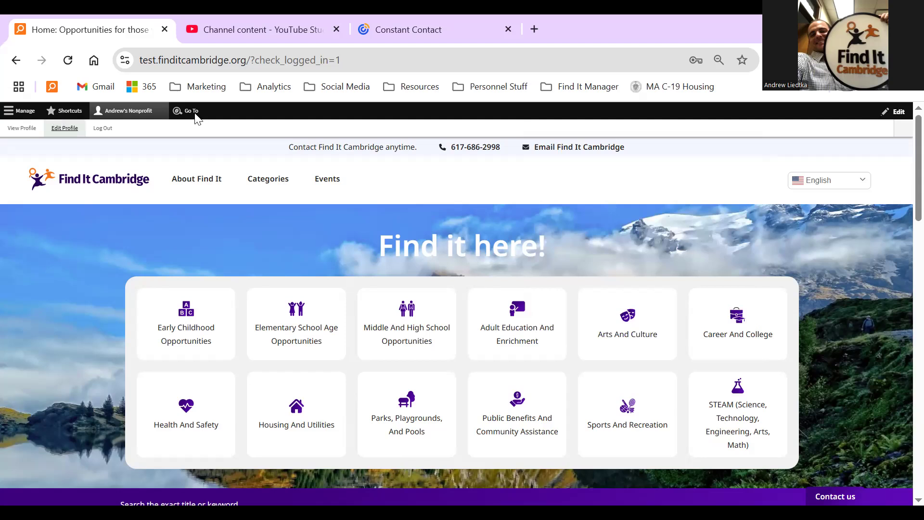
click(17, 114)
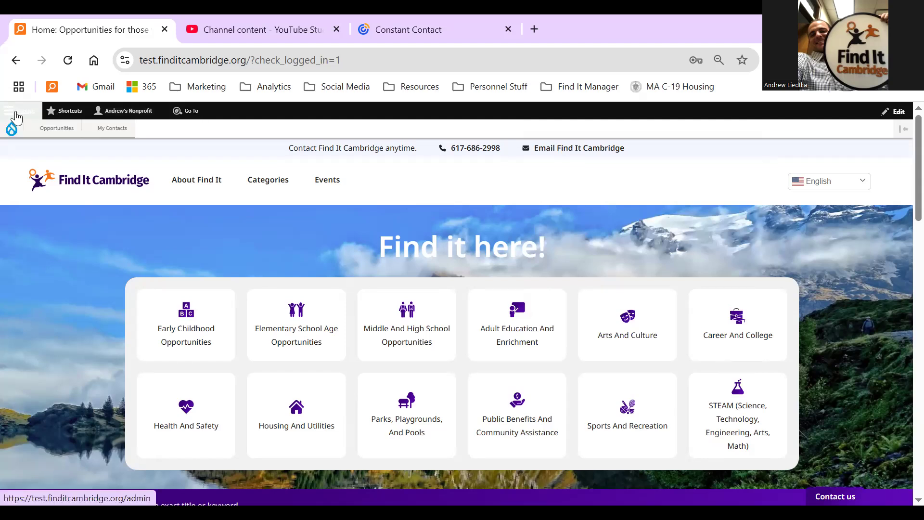
click(53, 134)
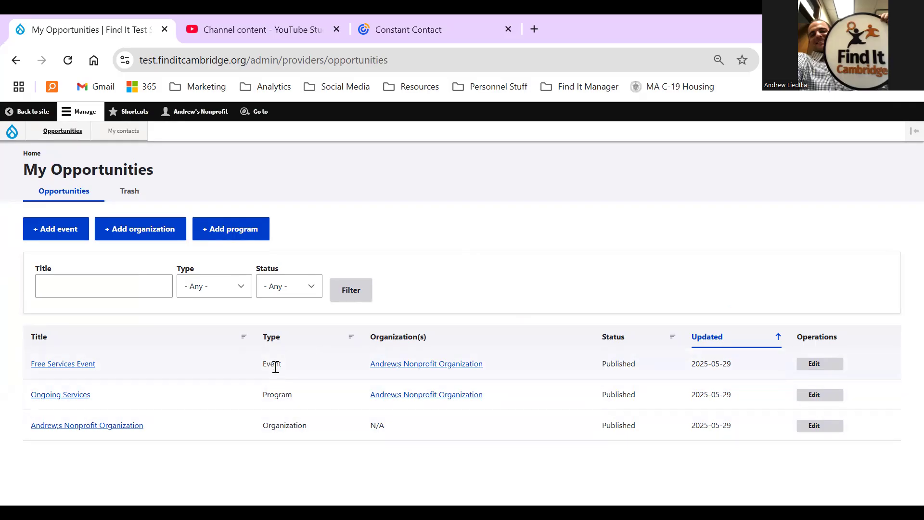
click(63, 370)
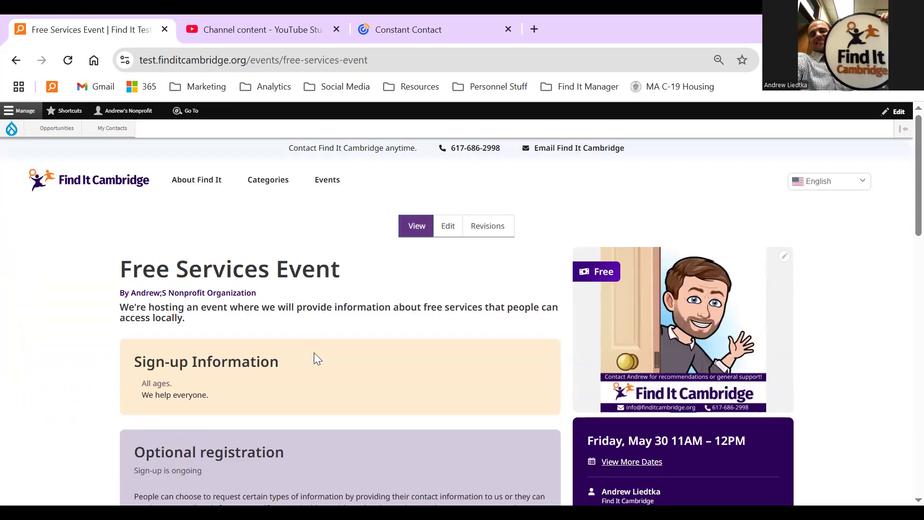
Open the Free Services Event for editing, review its About fields, then go to Contact.
click(448, 227)
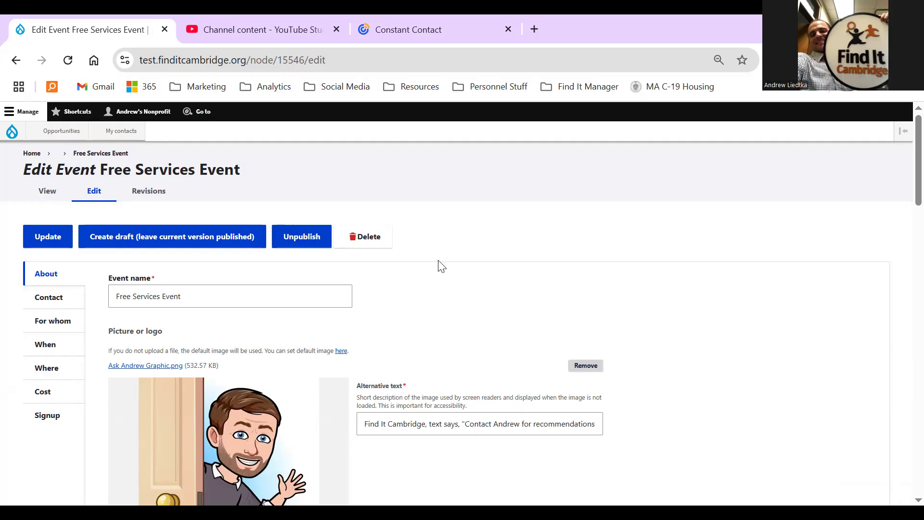
scroll(441, 267, down, 5)
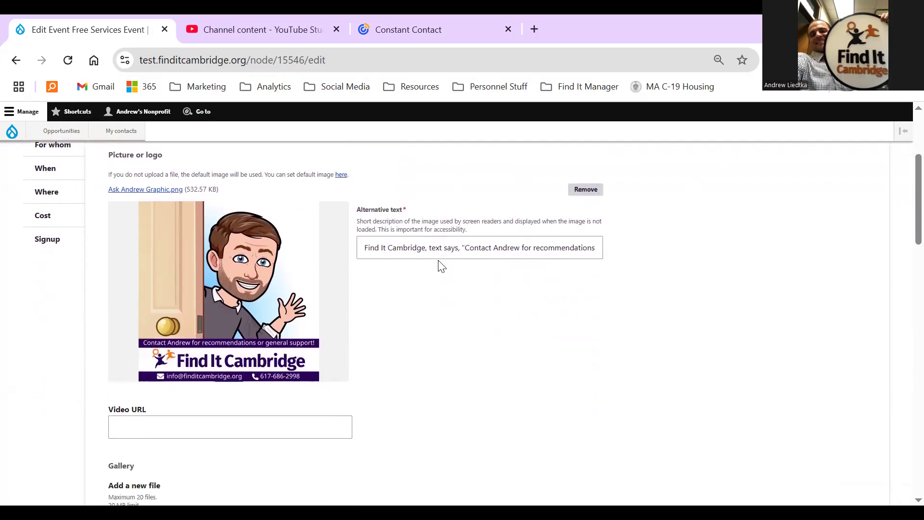
scroll(442, 266, down, 4)
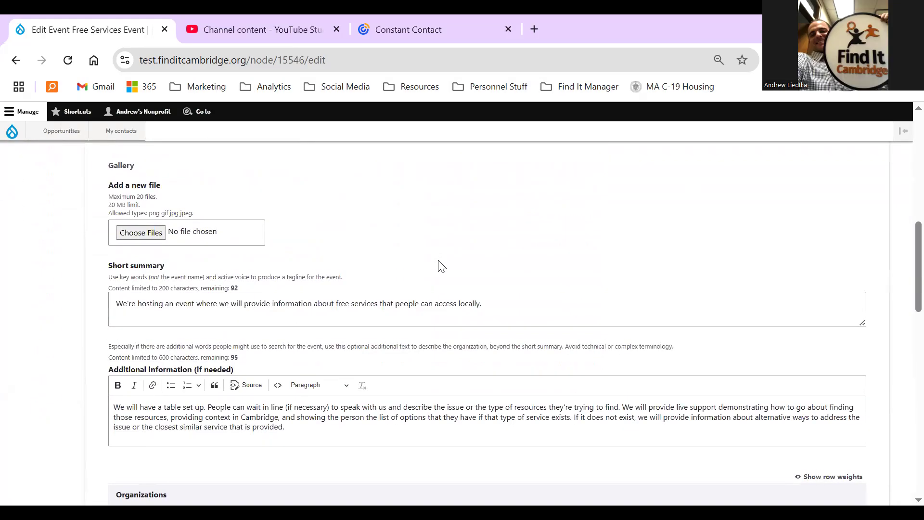
scroll(441, 266, down, 3)
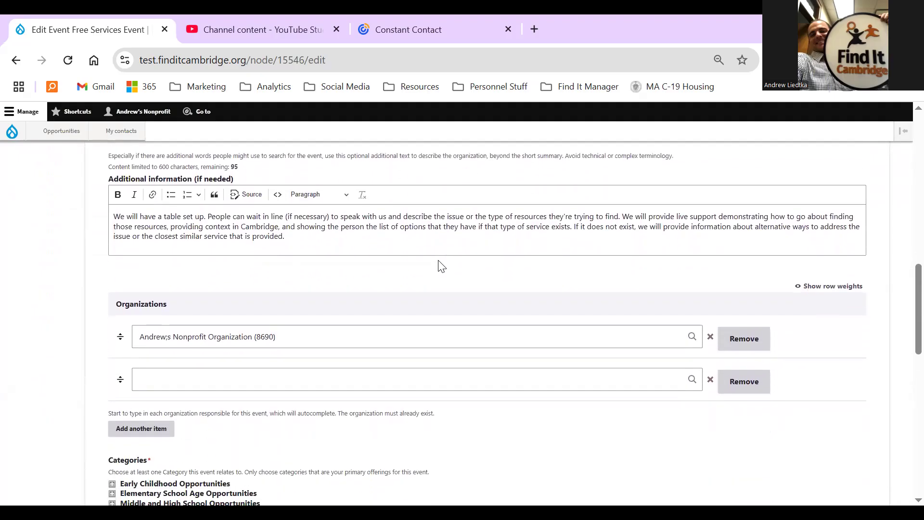
scroll(441, 267, down, 7)
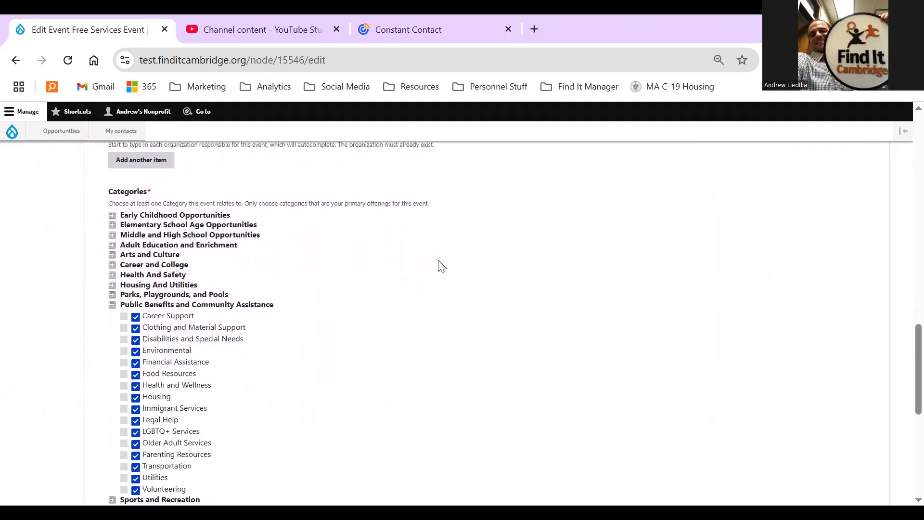
scroll(441, 266, down, 3)
scroll(56, 344, up, 4)
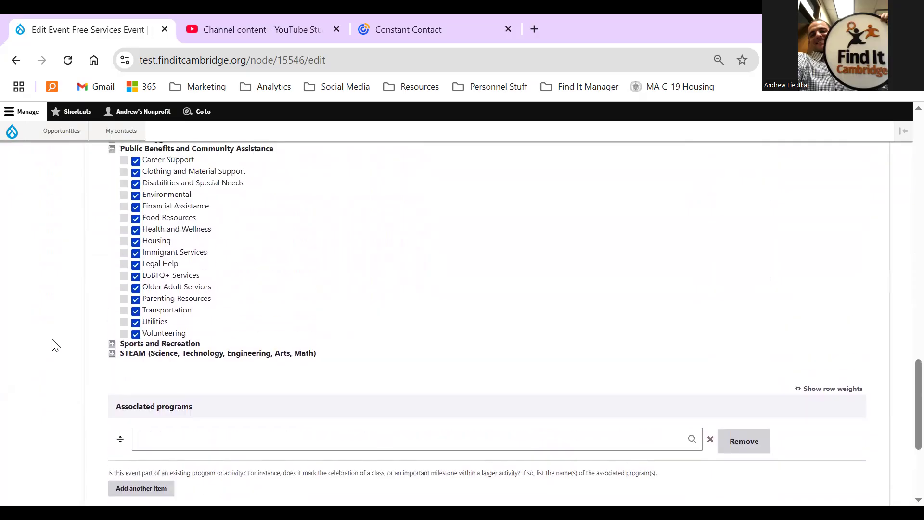
scroll(57, 396, up, 11)
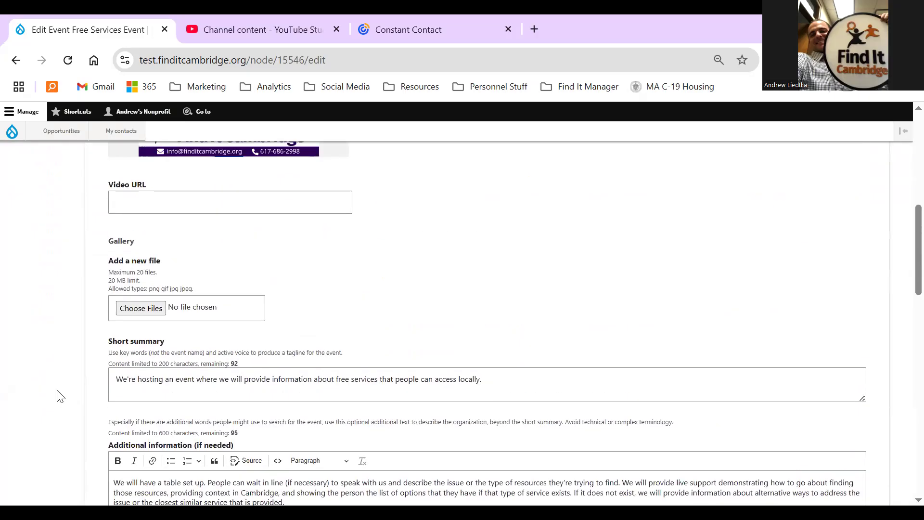
scroll(60, 396, up, 1)
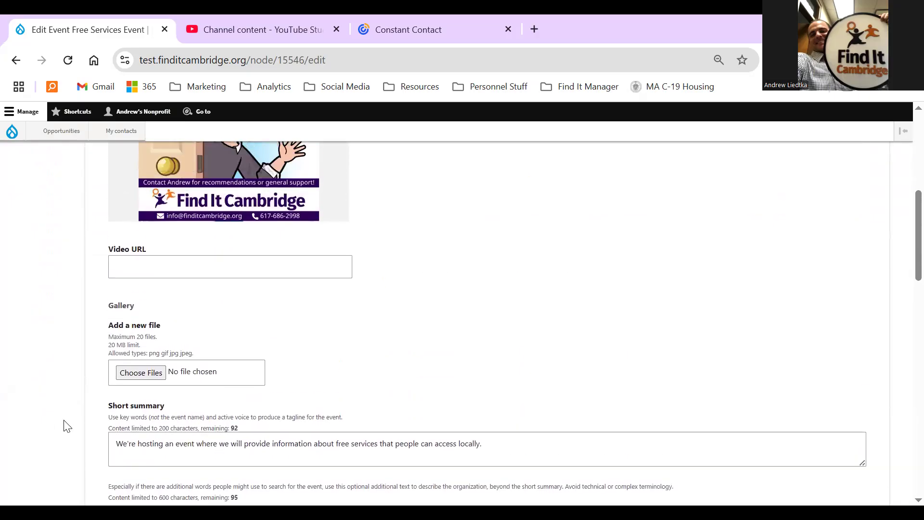
scroll(64, 426, up, 2)
scroll(64, 425, up, 6)
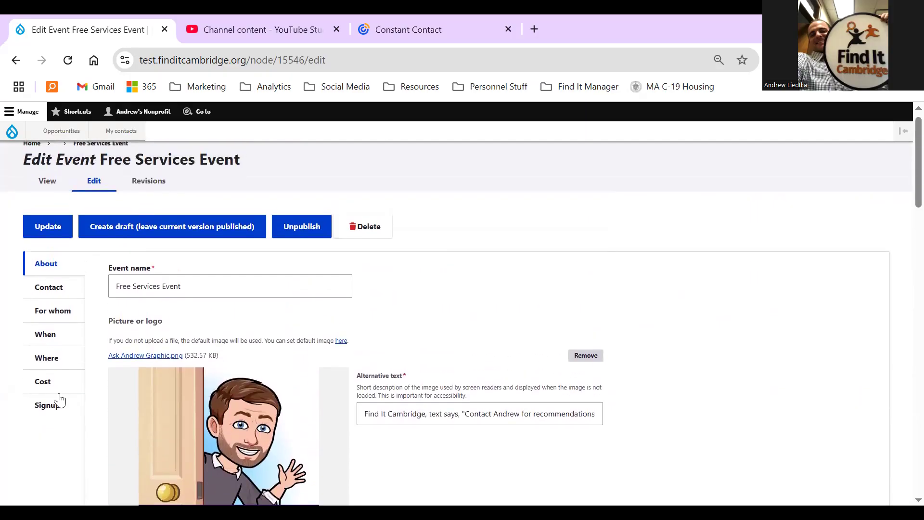
click(48, 288)
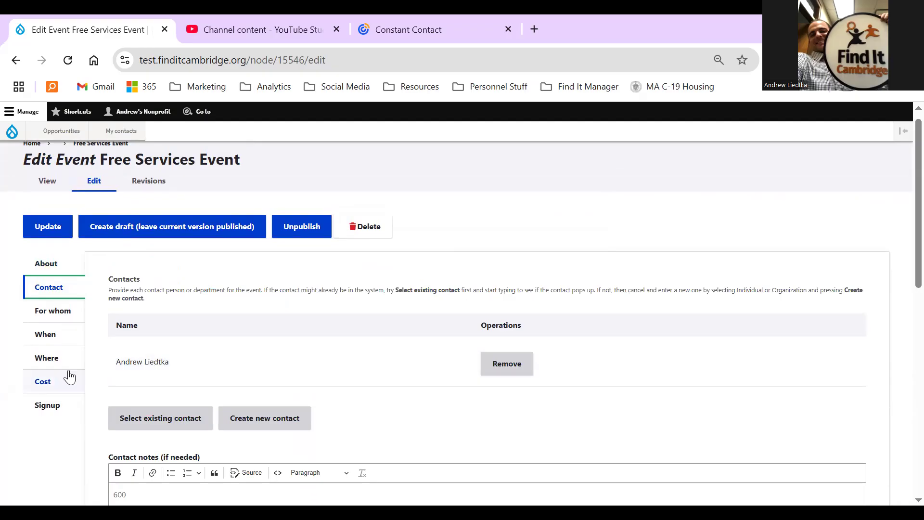
Move through the For whom section to the When section listing 05/30/2025 and 04/30/2025.
click(46, 320)
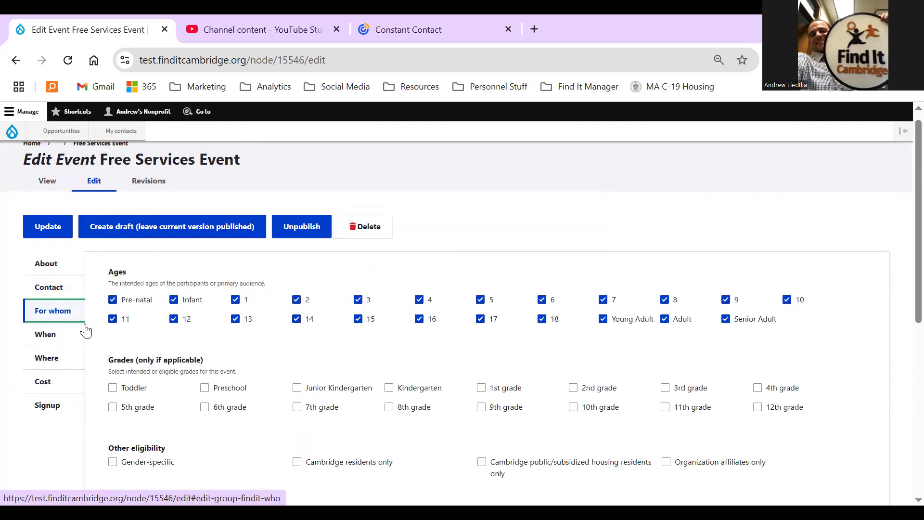
scroll(165, 351, down, 1)
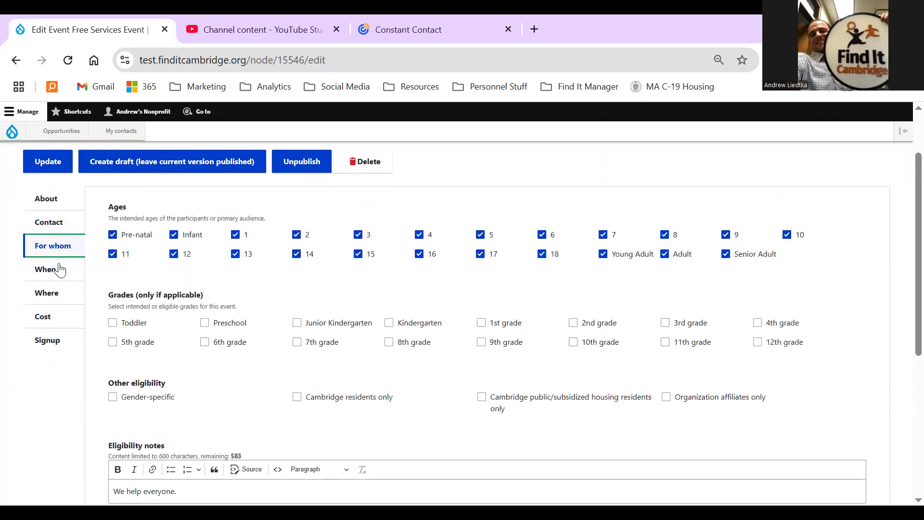
click(39, 280)
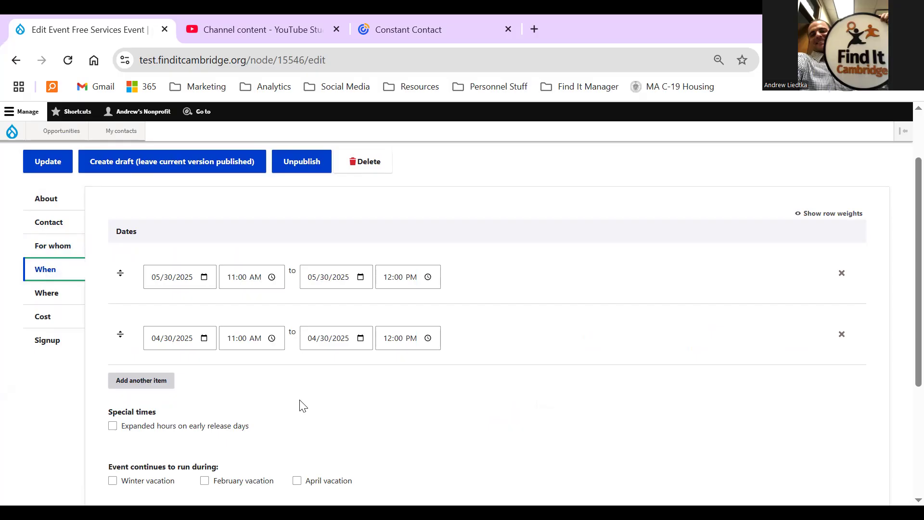
Inspect the start dates of the two existing date rows.
scroll(302, 406, down, 1)
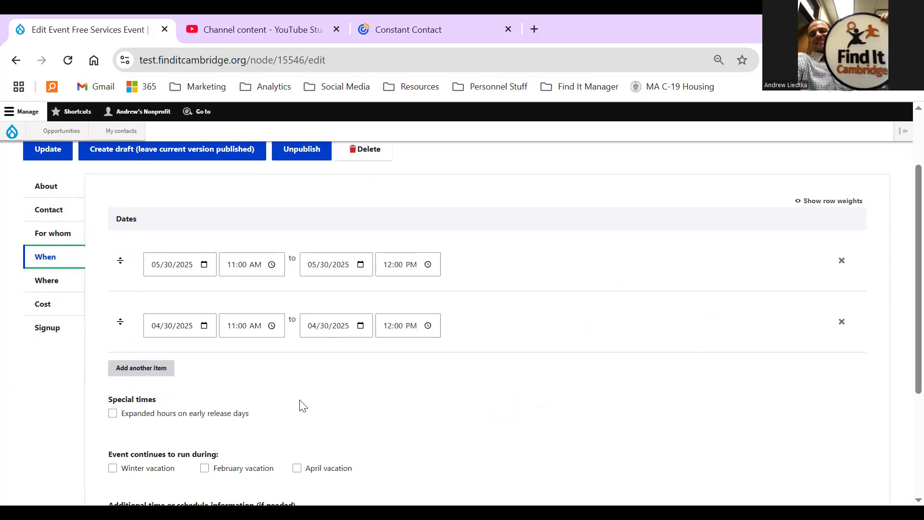
click(160, 328)
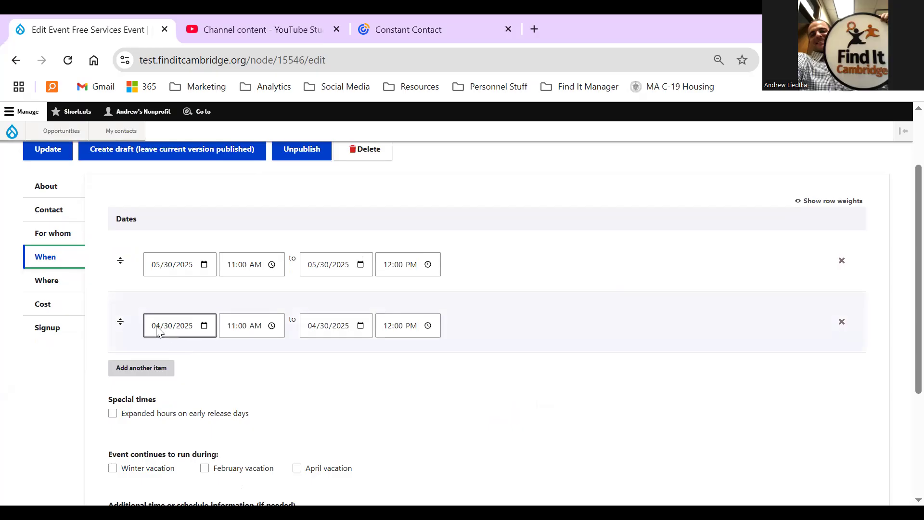
click(182, 269)
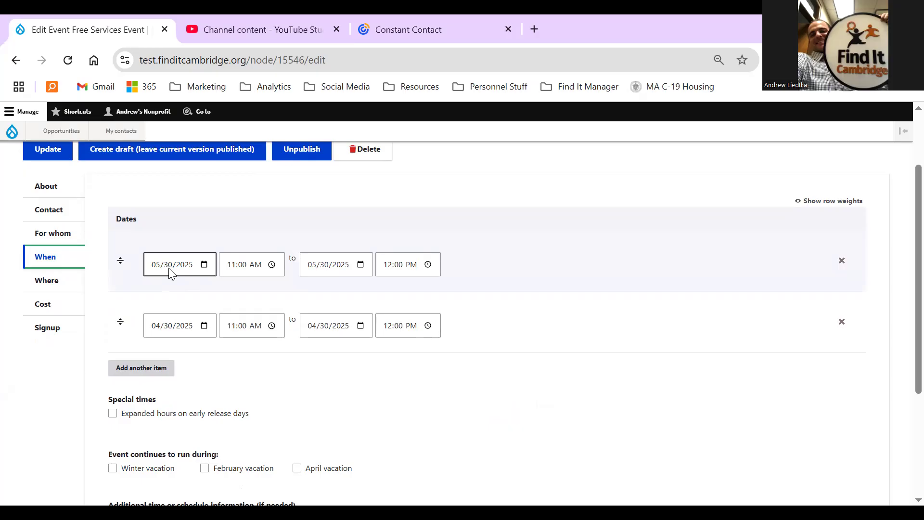
Add a third date row running 07/02/2025 from 11:00 AM to 12:00 PM.
click(161, 370)
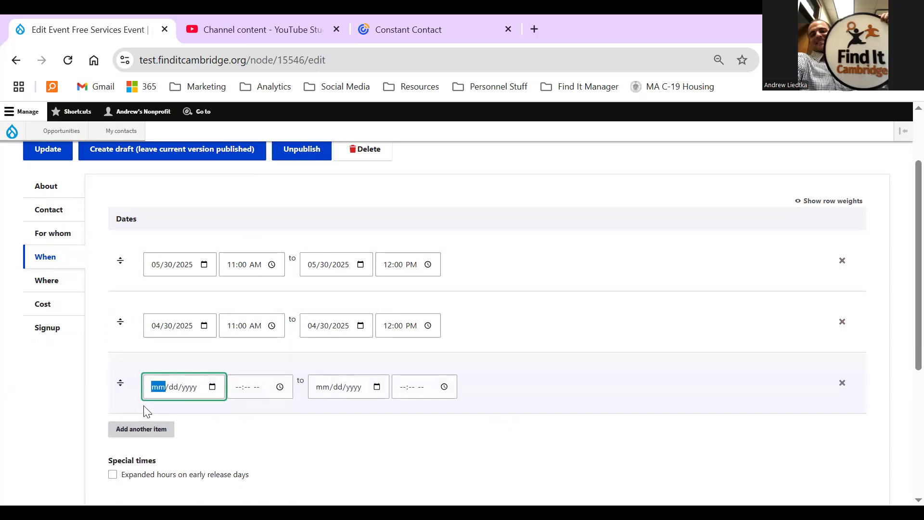
text(07/02/)
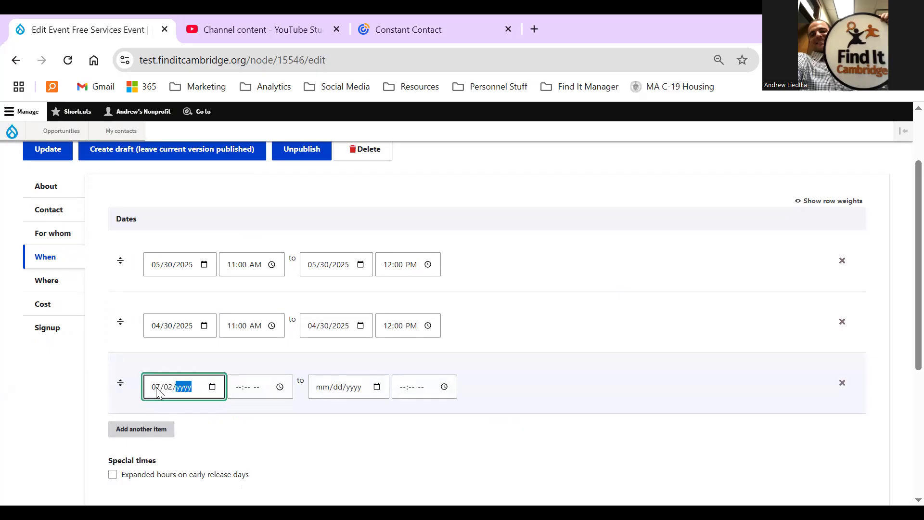
text(2025)
key(Tab)
key(Tab)
text(1100)
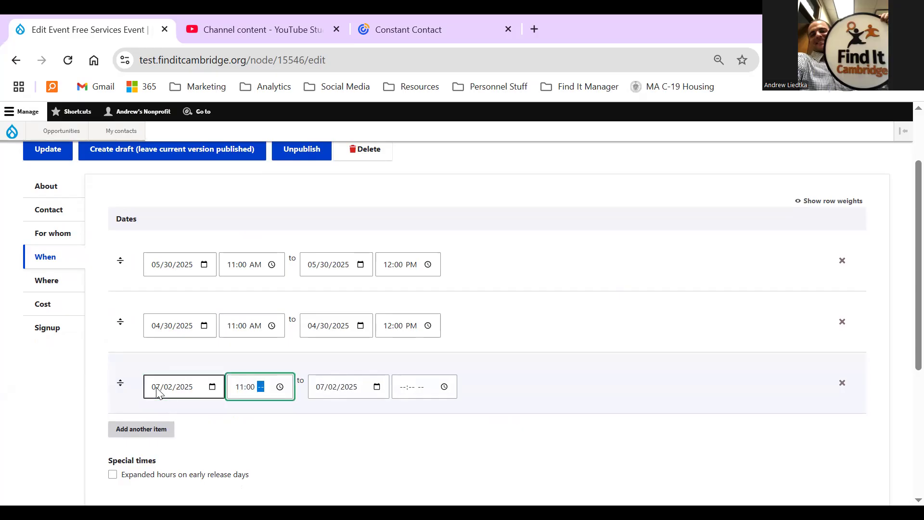
text(a)
key(Tab)
key(Tab)
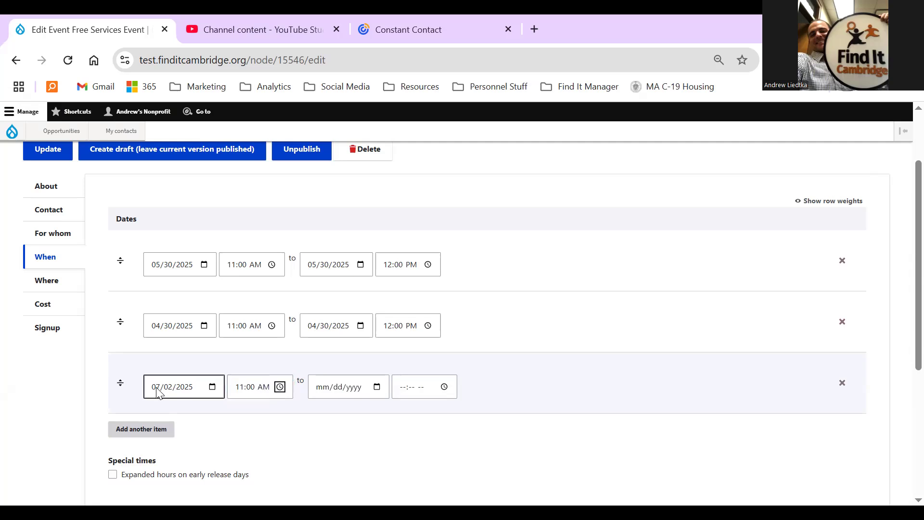
text(07/)
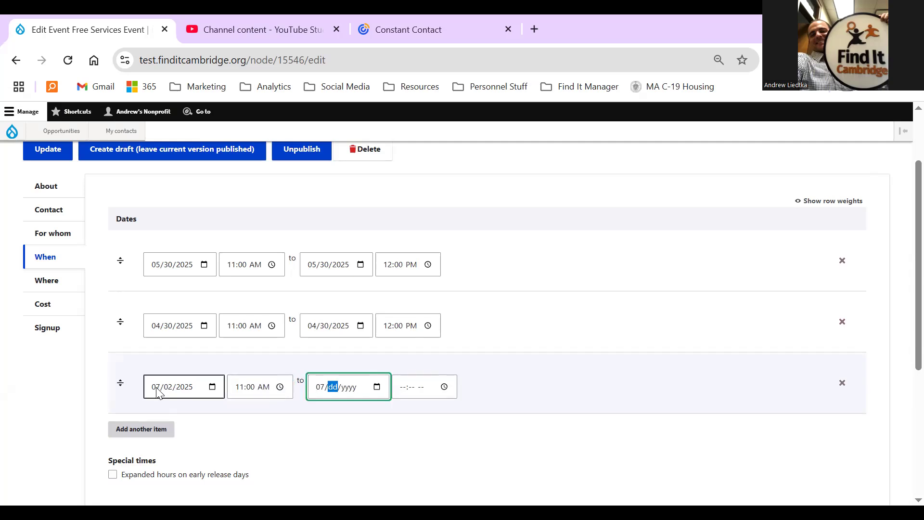
text(02/2025)
key(Tab)
key(Tab)
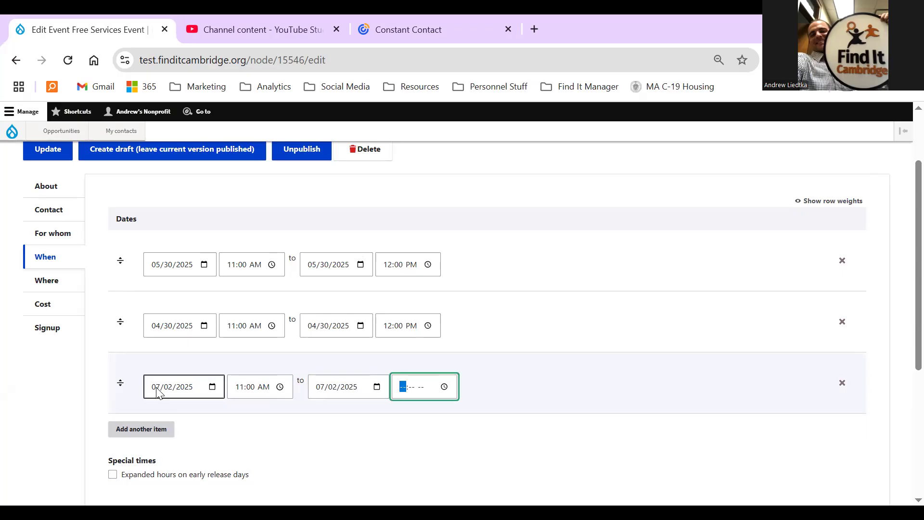
text(1200p)
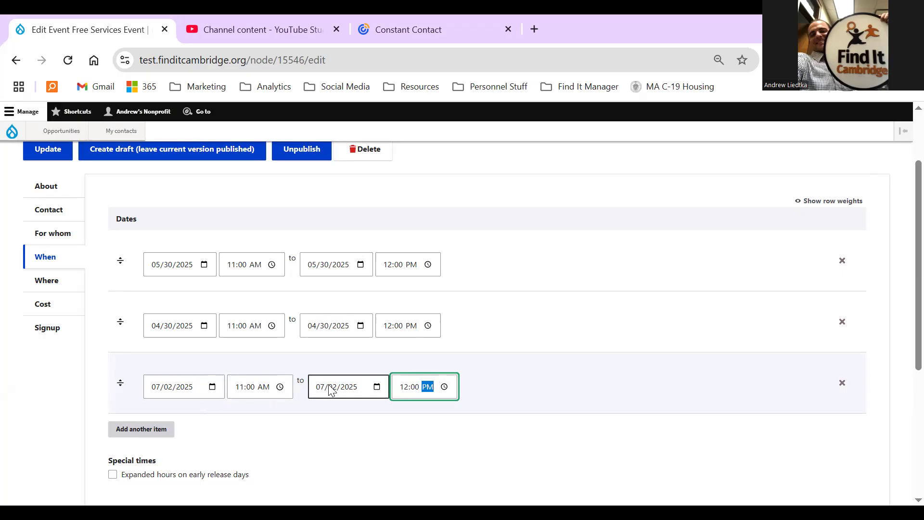
scroll(263, 423, down, 1)
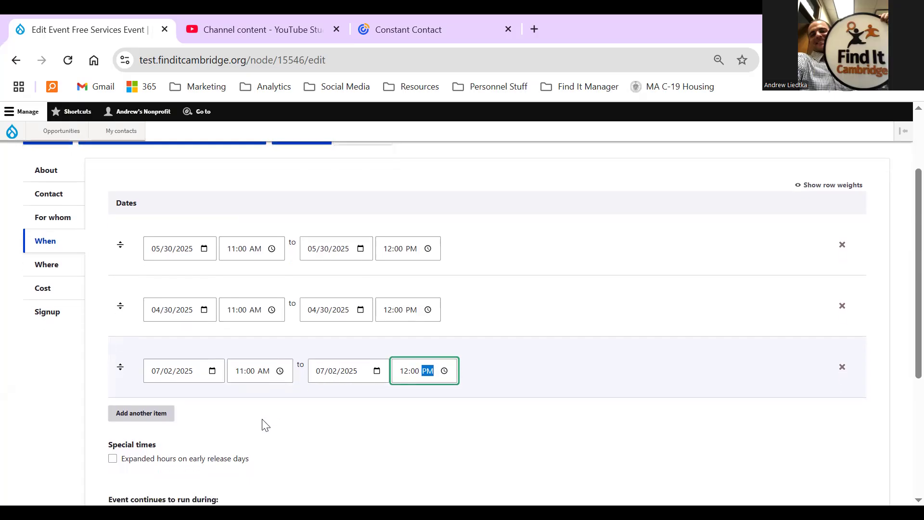
scroll(256, 385, up, 2)
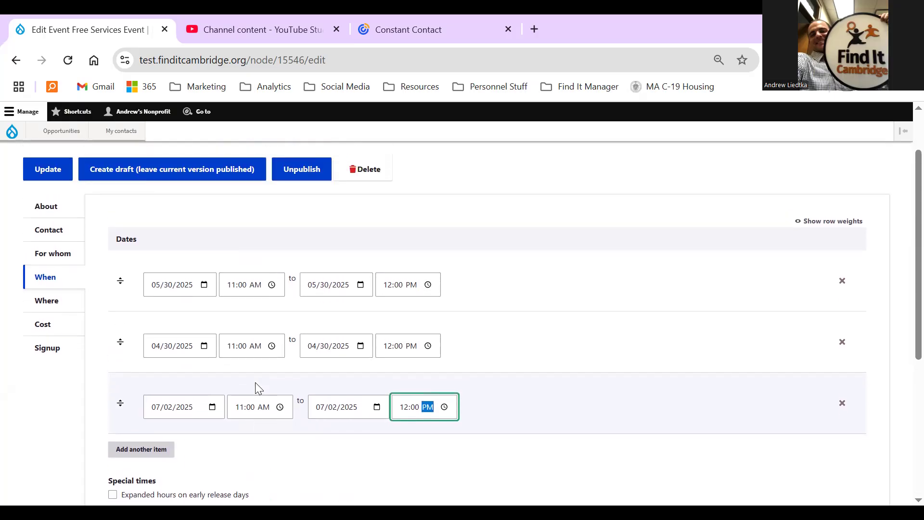
Change the second date row from 04/30/2025 to 08/01/2025, keeping 11:00 AM–12:00 PM.
click(154, 350)
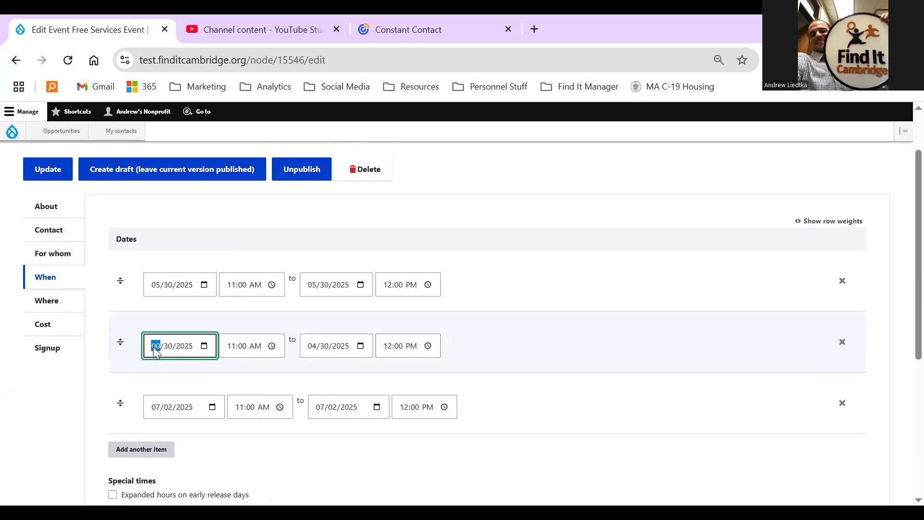
key(BackSpace)
text(01)
key(Tab)
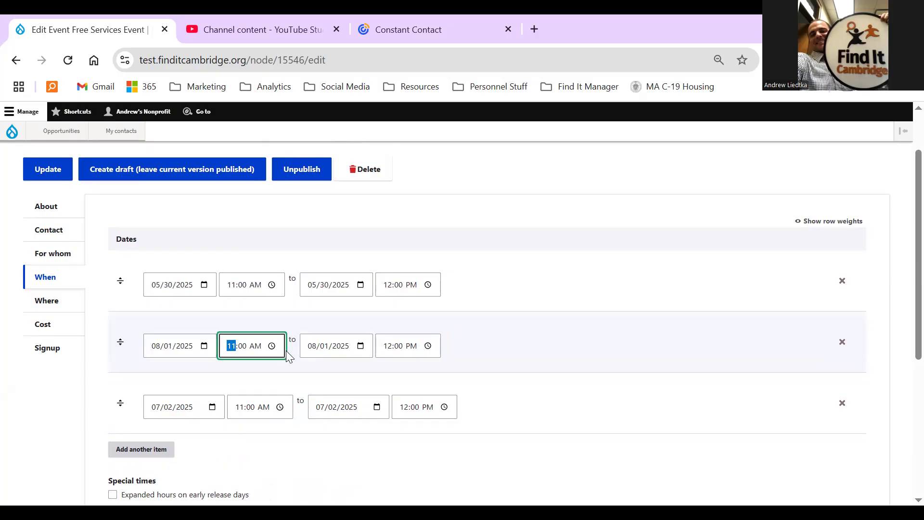
click(319, 347)
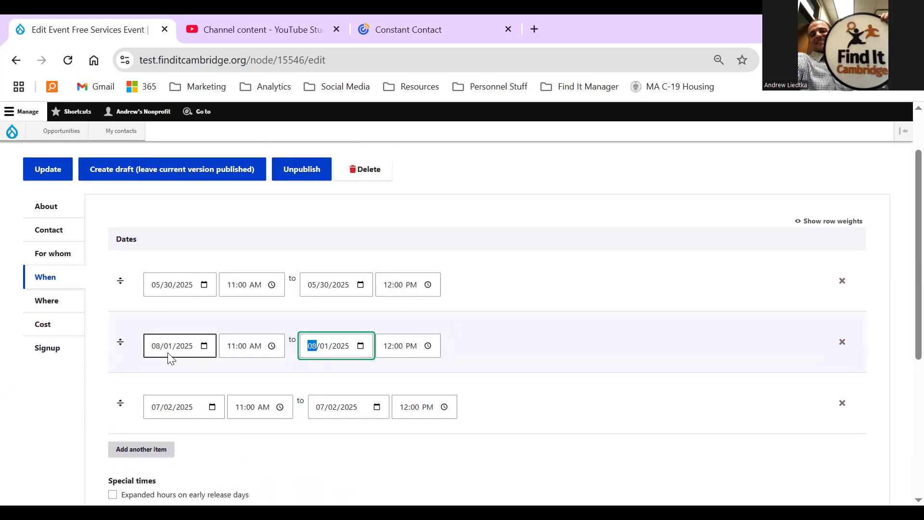
click(336, 374)
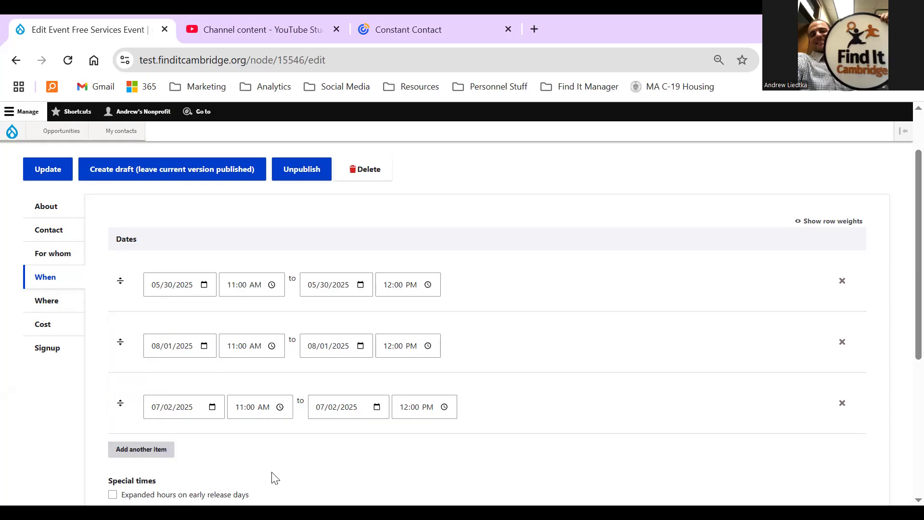
scroll(273, 476, down, 1)
Step through the Where and Cost sections to Signup's empty Registration URL fields.
click(61, 287)
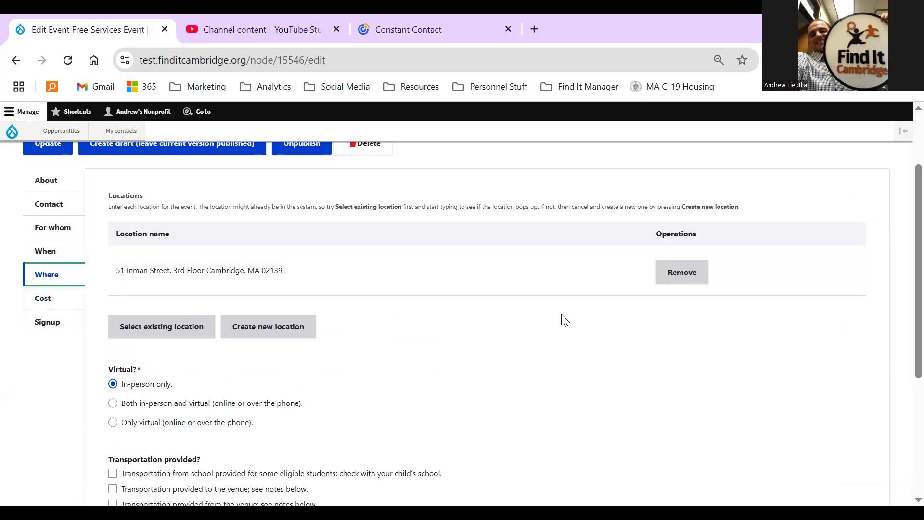
click(62, 304)
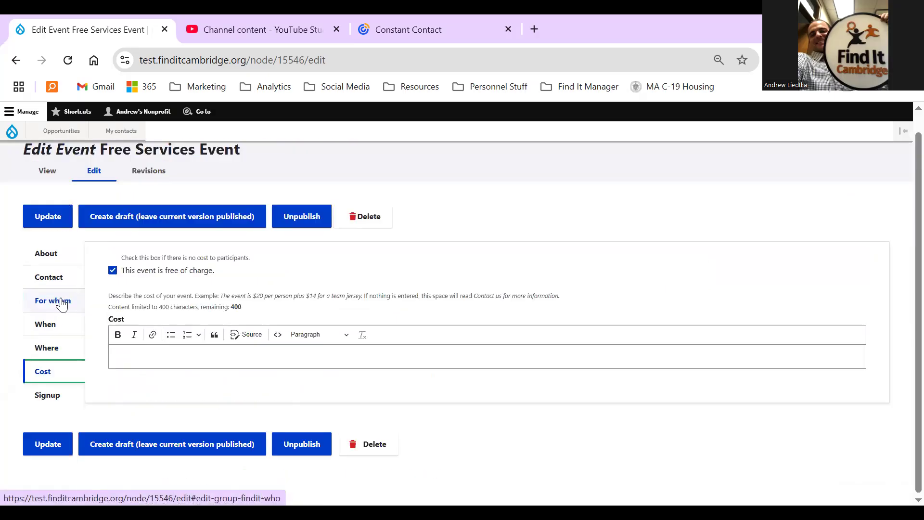
click(54, 397)
scroll(165, 343, down, 3)
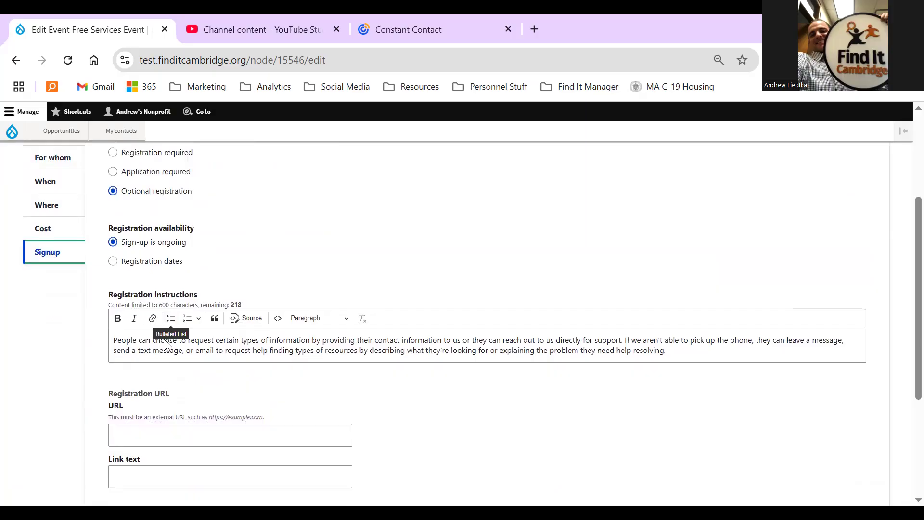
scroll(165, 343, up, 1)
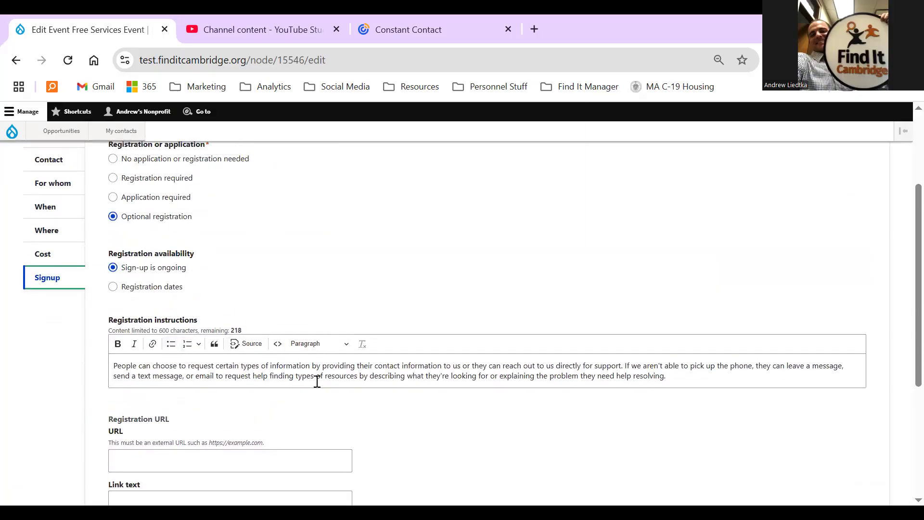
scroll(289, 408, down, 2)
click(264, 387)
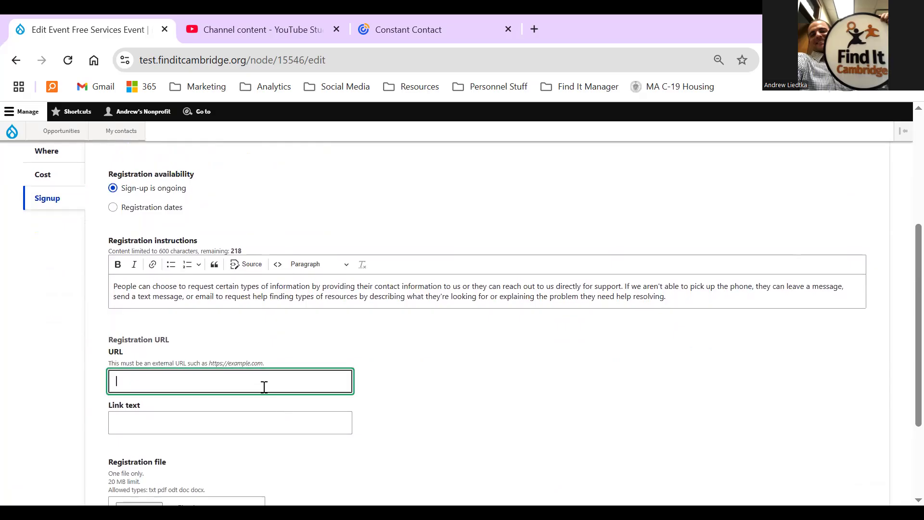
text(https://www.finditcambridge.org)
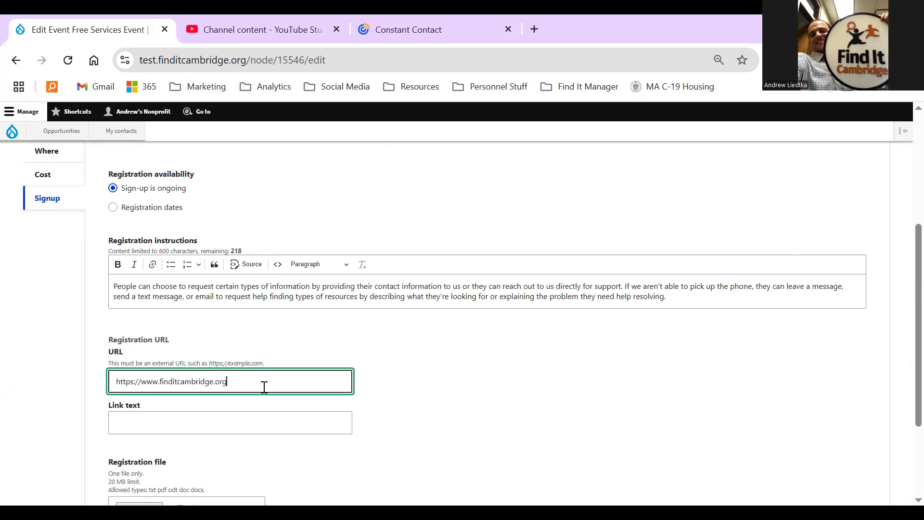
click(186, 423)
text(Registration Form)
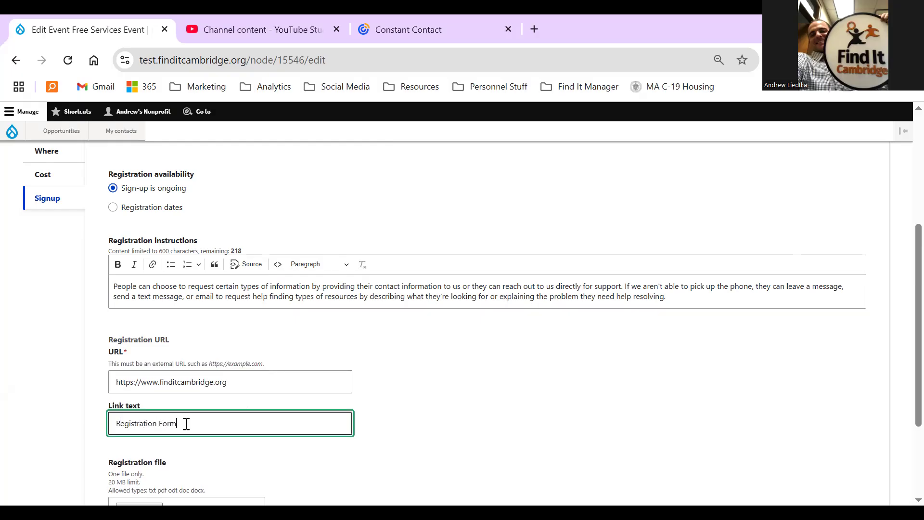
scroll(186, 423, down, 3)
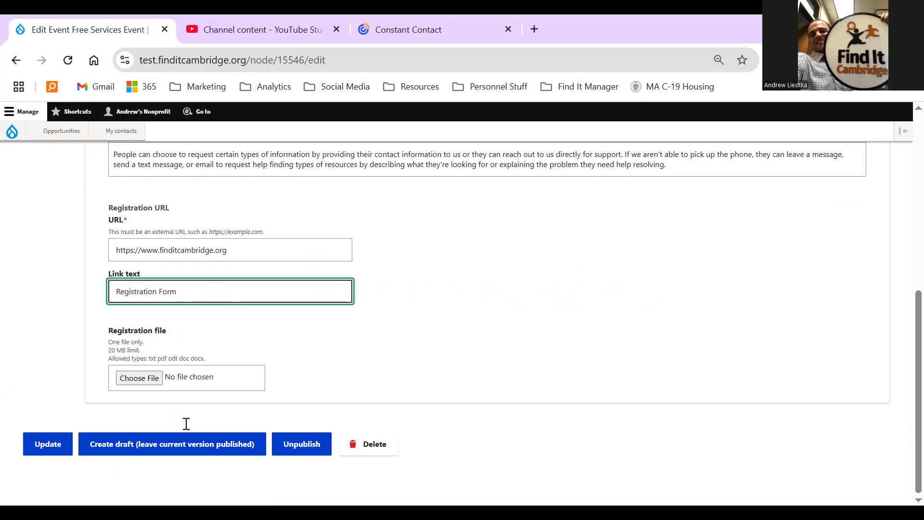
click(56, 454)
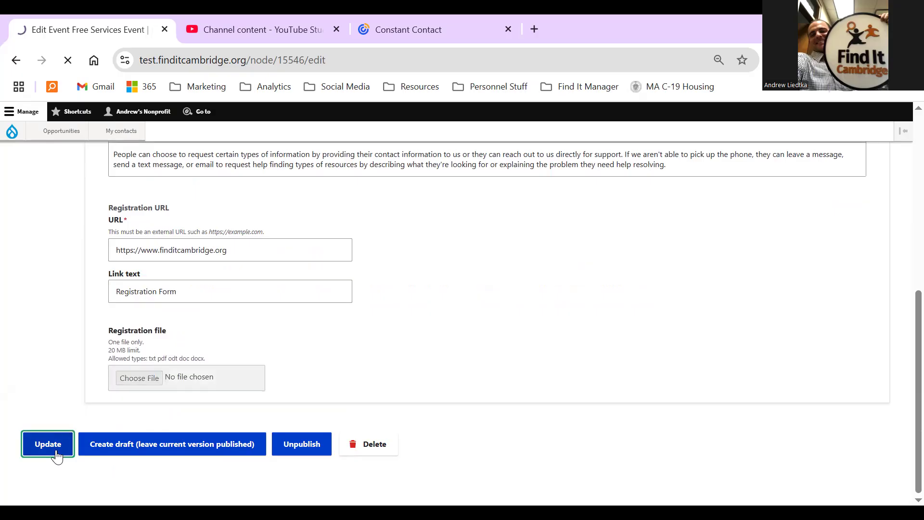
Check the updated event page's Registration Form button and its August 1 and July 2 dates.
scroll(38, 361, down, 2)
scroll(35, 360, down, 3)
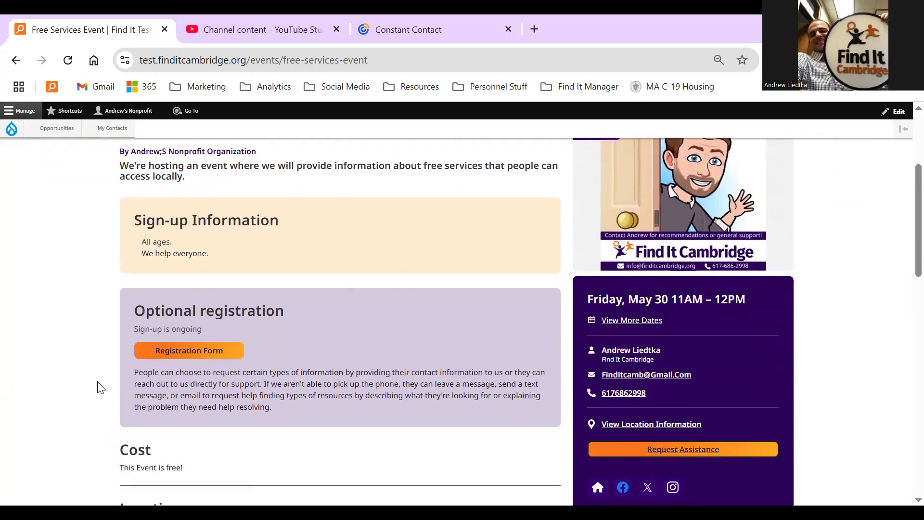
scroll(97, 388, down, 5)
scroll(98, 387, down, 3)
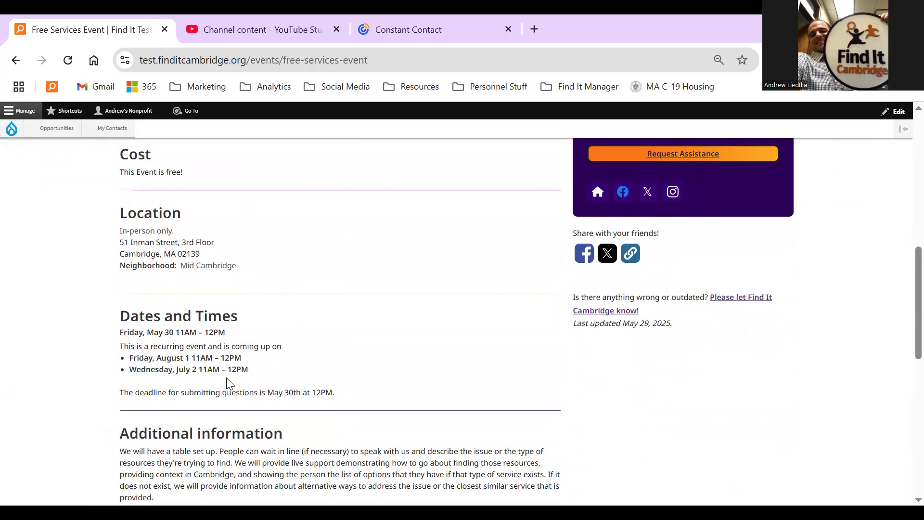
scroll(56, 432, up, 1)
scroll(57, 432, up, 6)
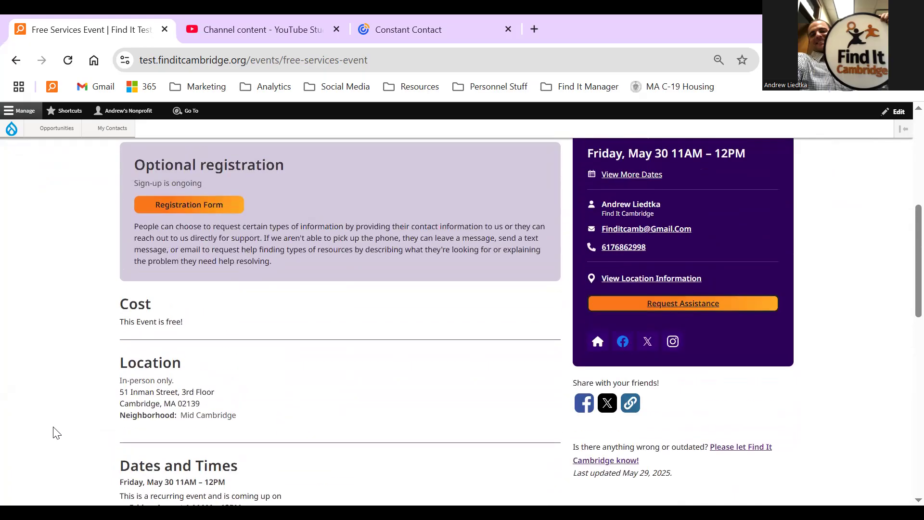
scroll(56, 432, up, 2)
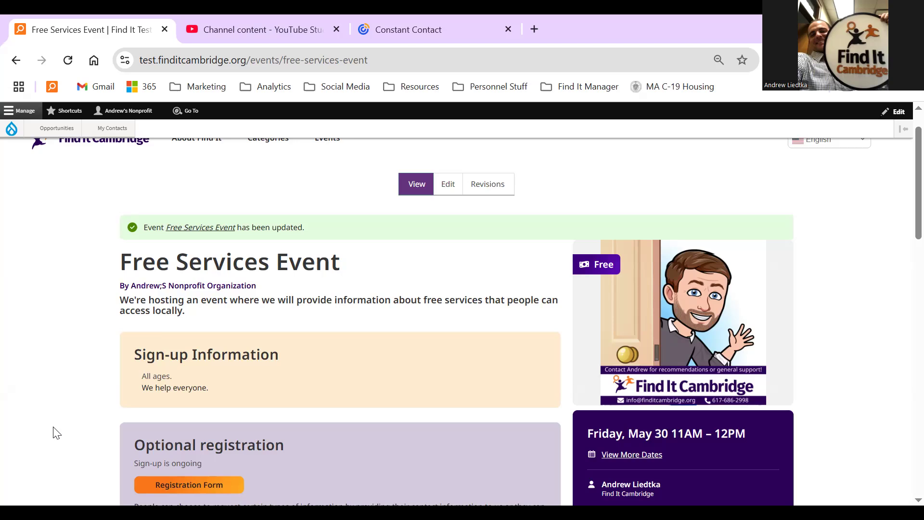
scroll(57, 433, up, 2)
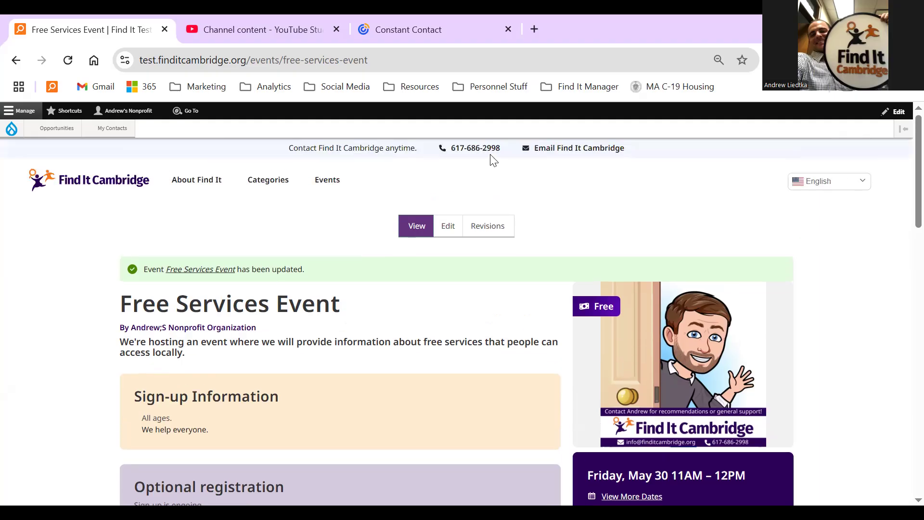